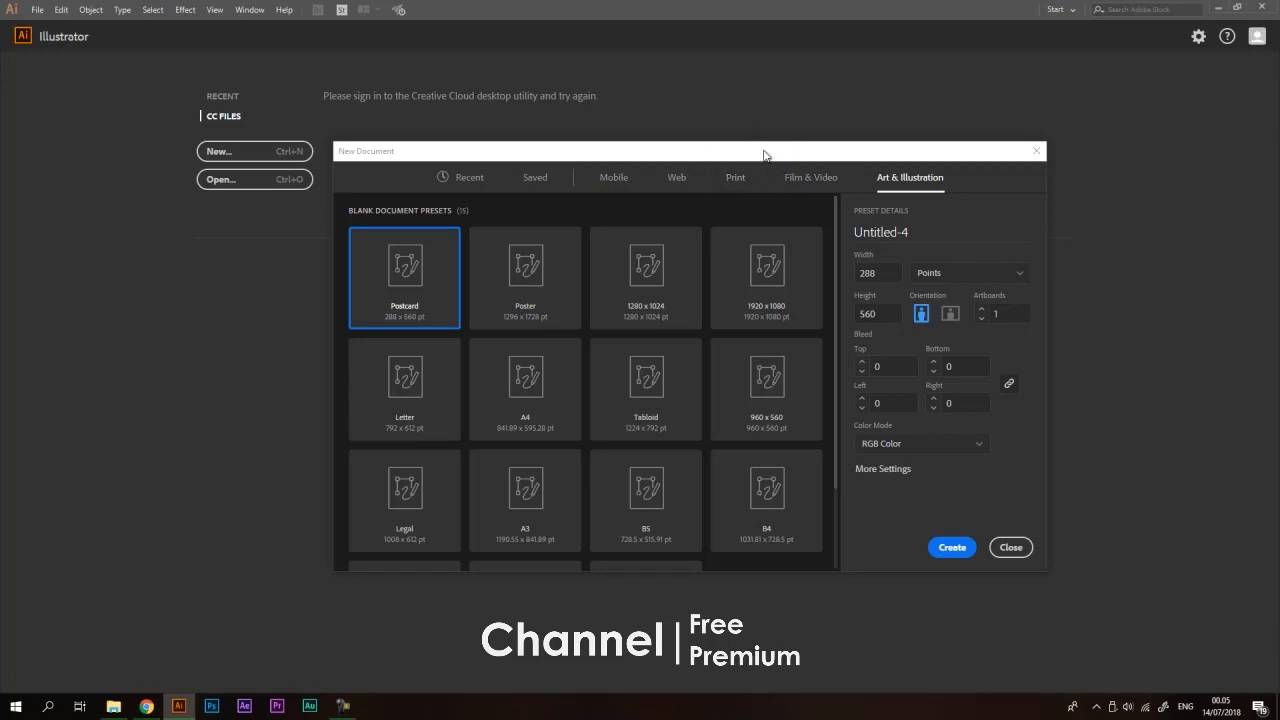
- Choose the A3 print preset for the new document and open its additional settings
{"action": "left_click", "coordinate": [737, 180]}
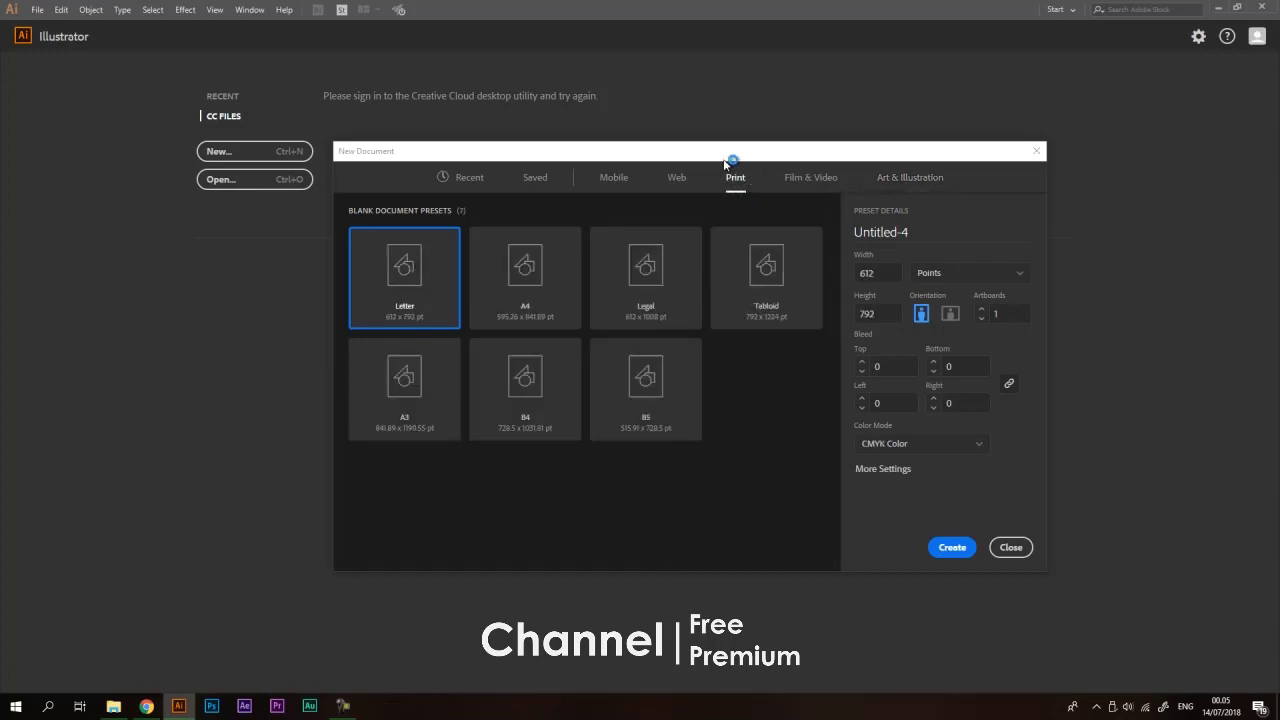
{"action": "left_click", "coordinate": [363, 429]}
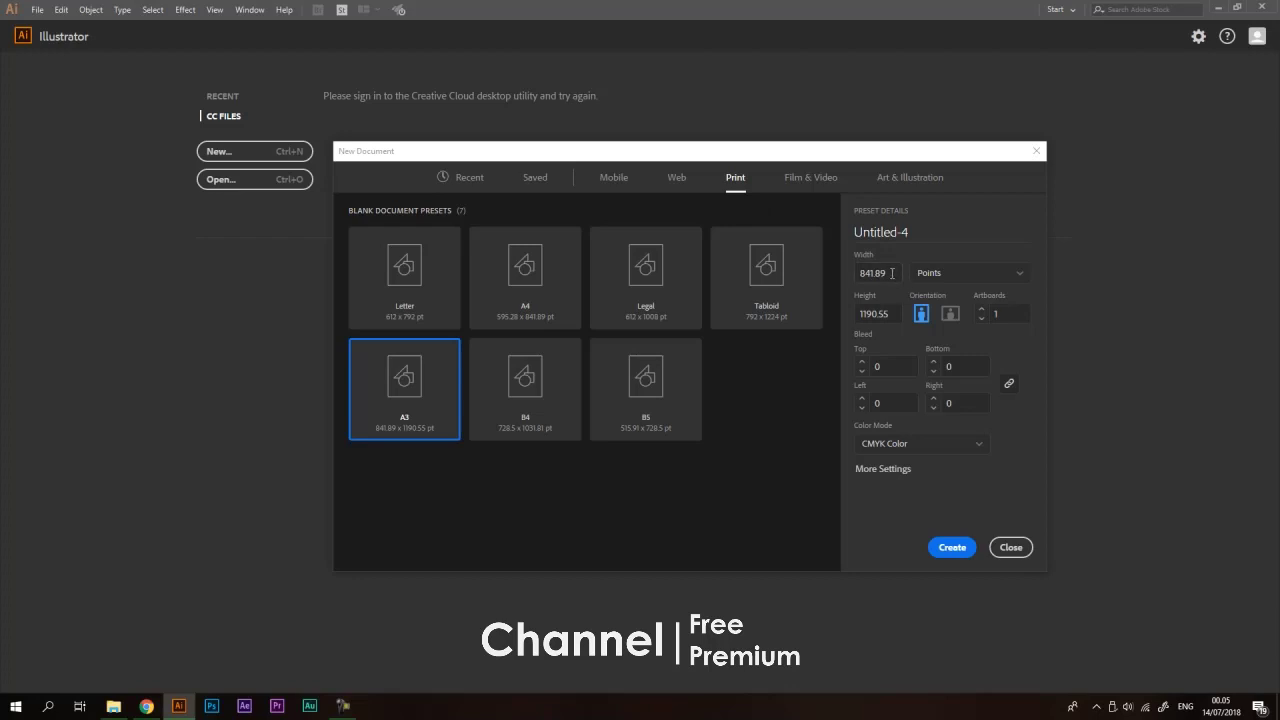
{"action": "left_click_drag", "start_coordinate": [892, 273], "coordinate": [858, 313]}
{"action": "left_click", "coordinate": [893, 314]}
{"action": "left_click", "coordinate": [905, 470]}
{"action": "left_click_drag", "start_coordinate": [697, 189], "coordinate": [718, 210]}
{"action": "left_click", "coordinate": [649, 231]}
{"action": "left_click_drag", "start_coordinate": [628, 231], "coordinate": [561, 244]}
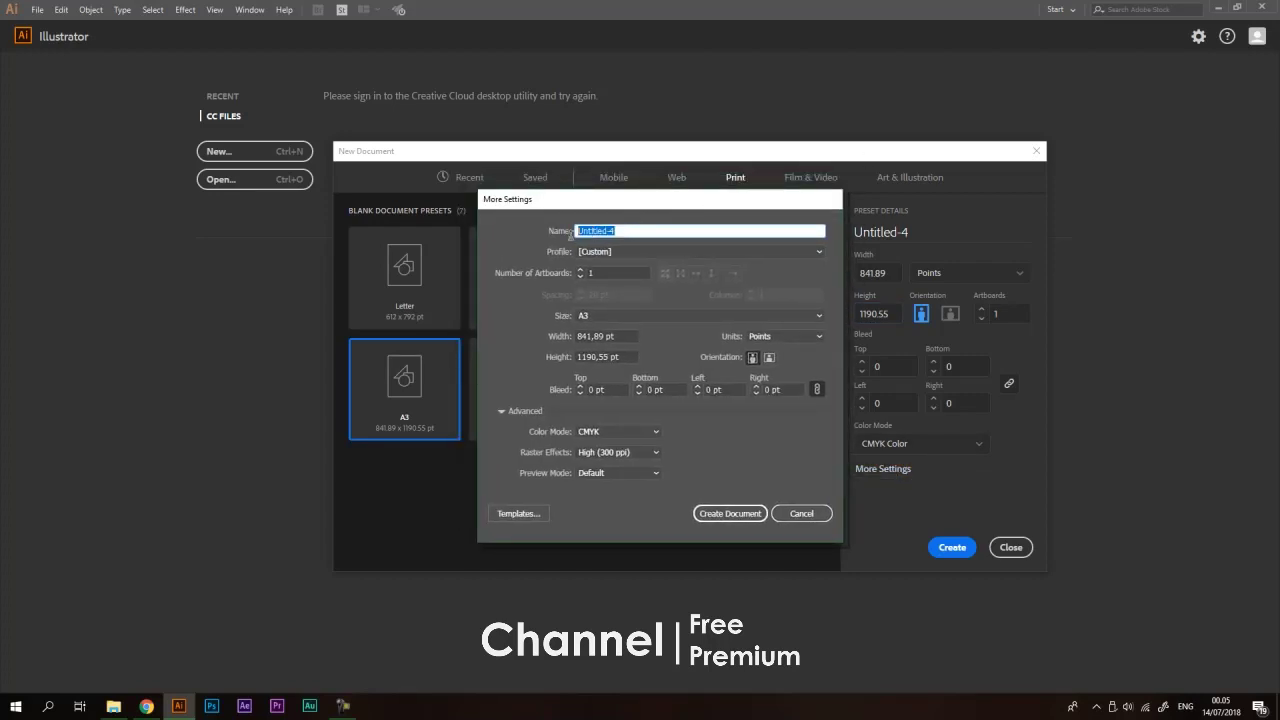
{"action": "left_click", "coordinate": [590, 231]}
- Set the document profile to Print
{"action": "left_click", "coordinate": [604, 252]}
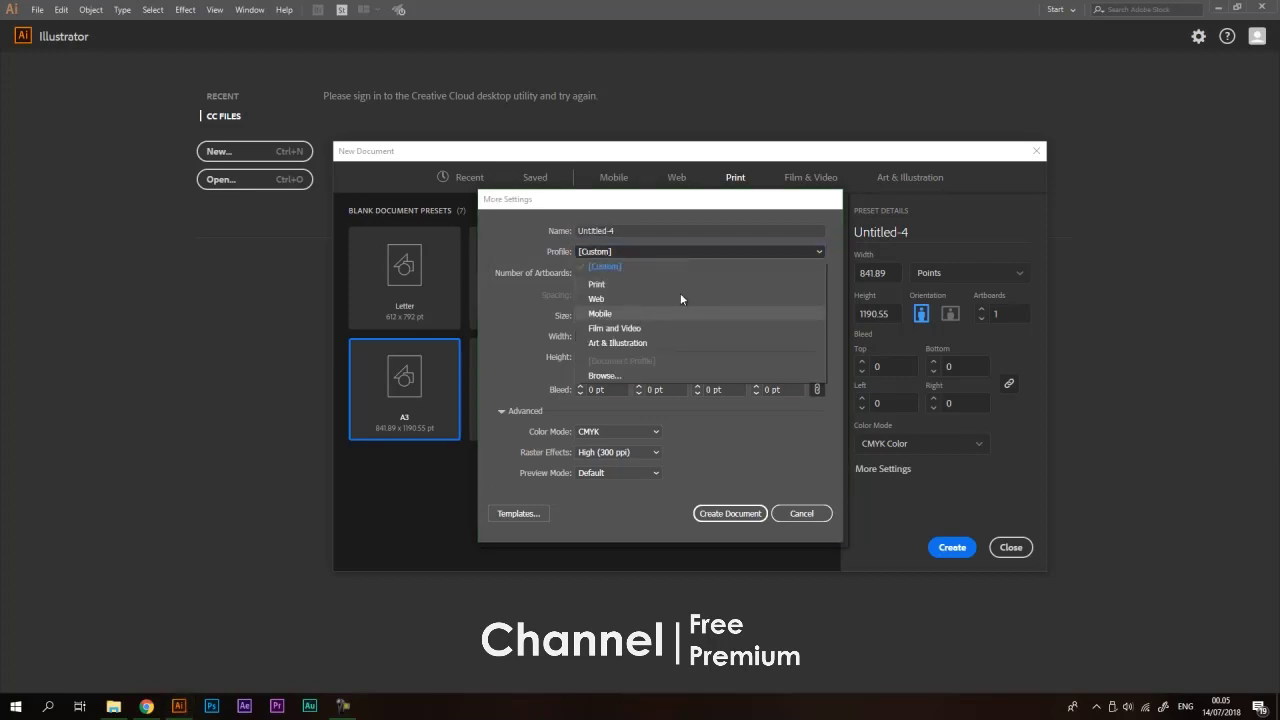
{"action": "left_click", "coordinate": [613, 286]}
{"action": "left_click", "coordinate": [596, 285]}
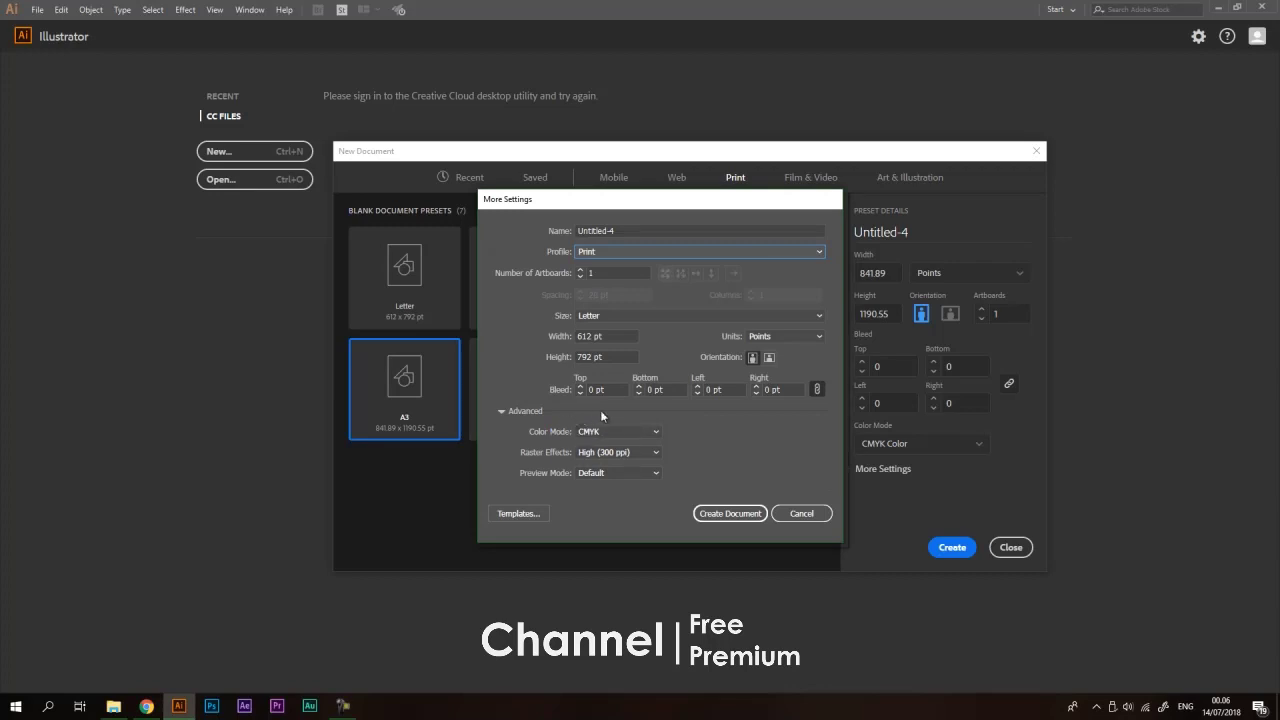
- Change the document profile to Web, keeping a single artboard
{"action": "left_click", "coordinate": [608, 251]}
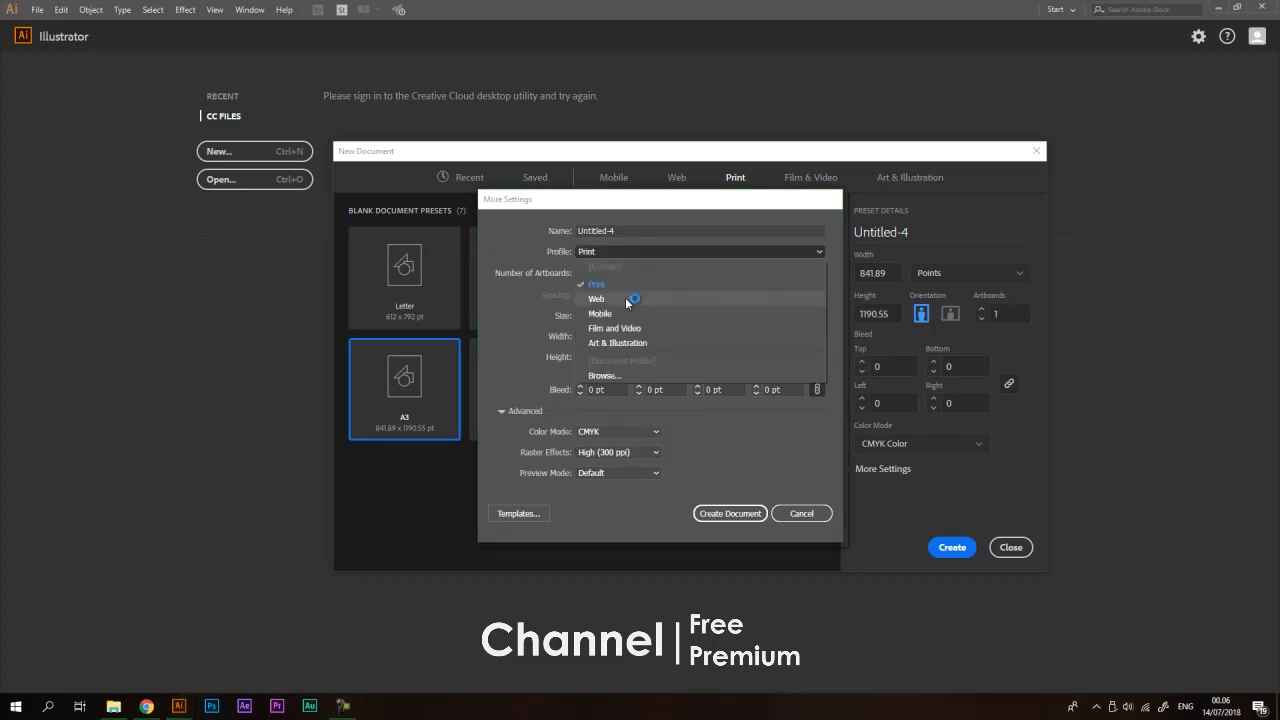
{"action": "left_click", "coordinate": [616, 297]}
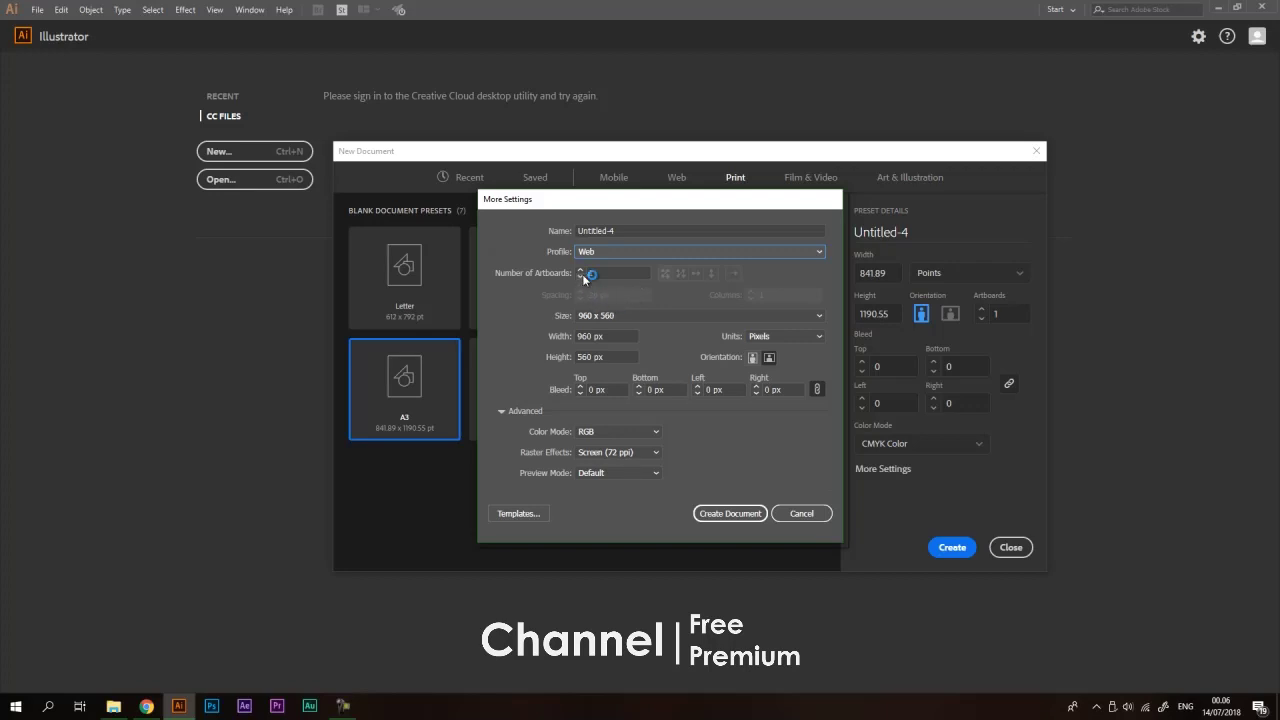
{"action": "left_click_drag", "start_coordinate": [599, 272], "coordinate": [530, 275]}
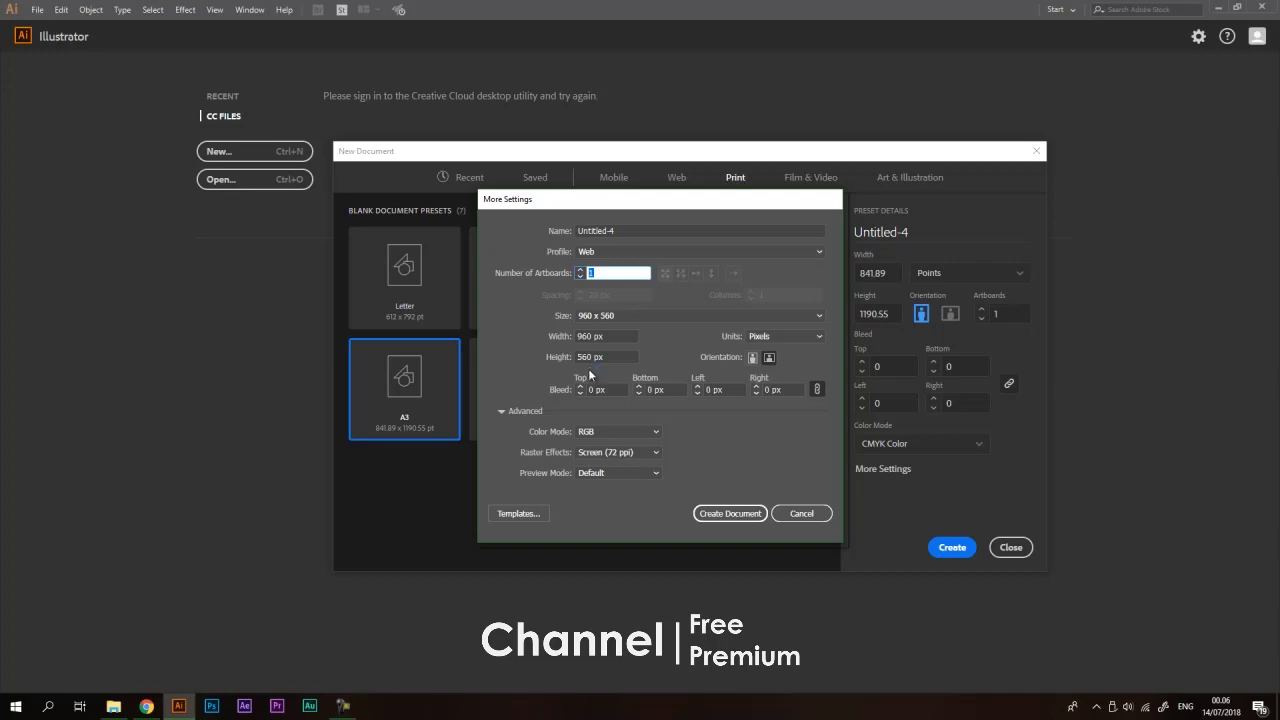
- Set the artboard size to the 1280 x 800 preset
{"action": "left_click", "coordinate": [651, 316]}
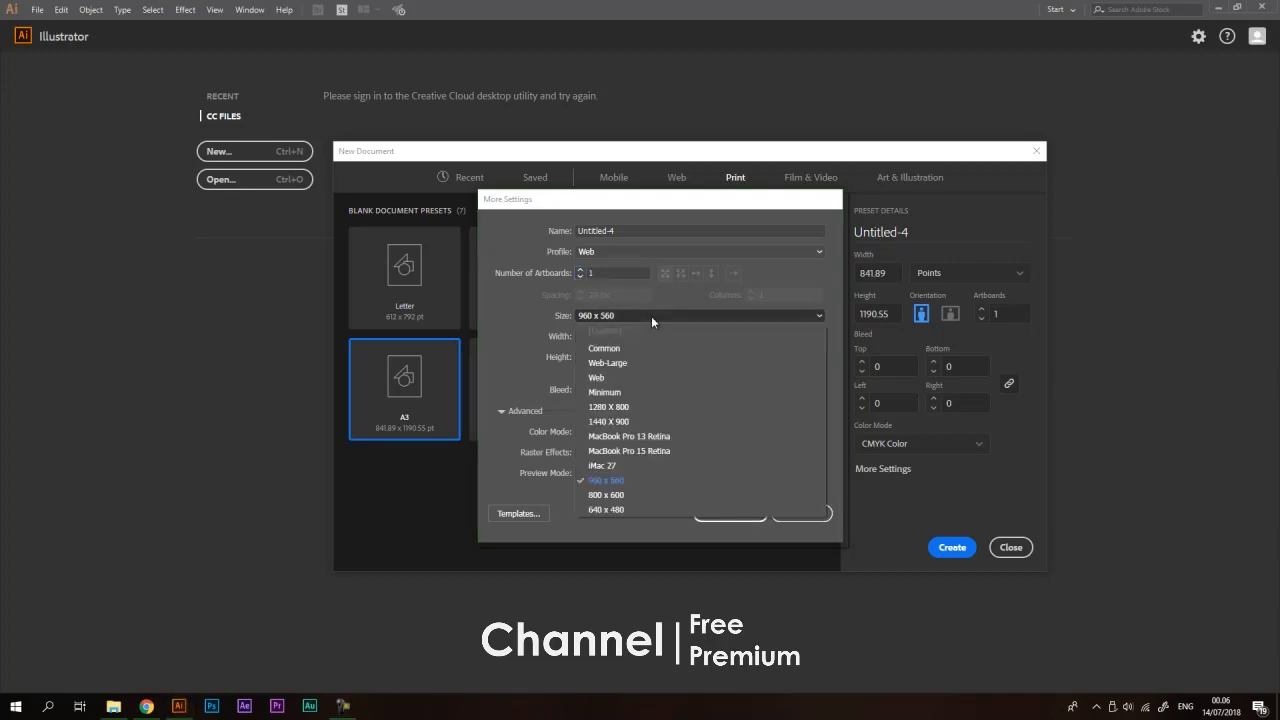
{"action": "left_click", "coordinate": [648, 408]}
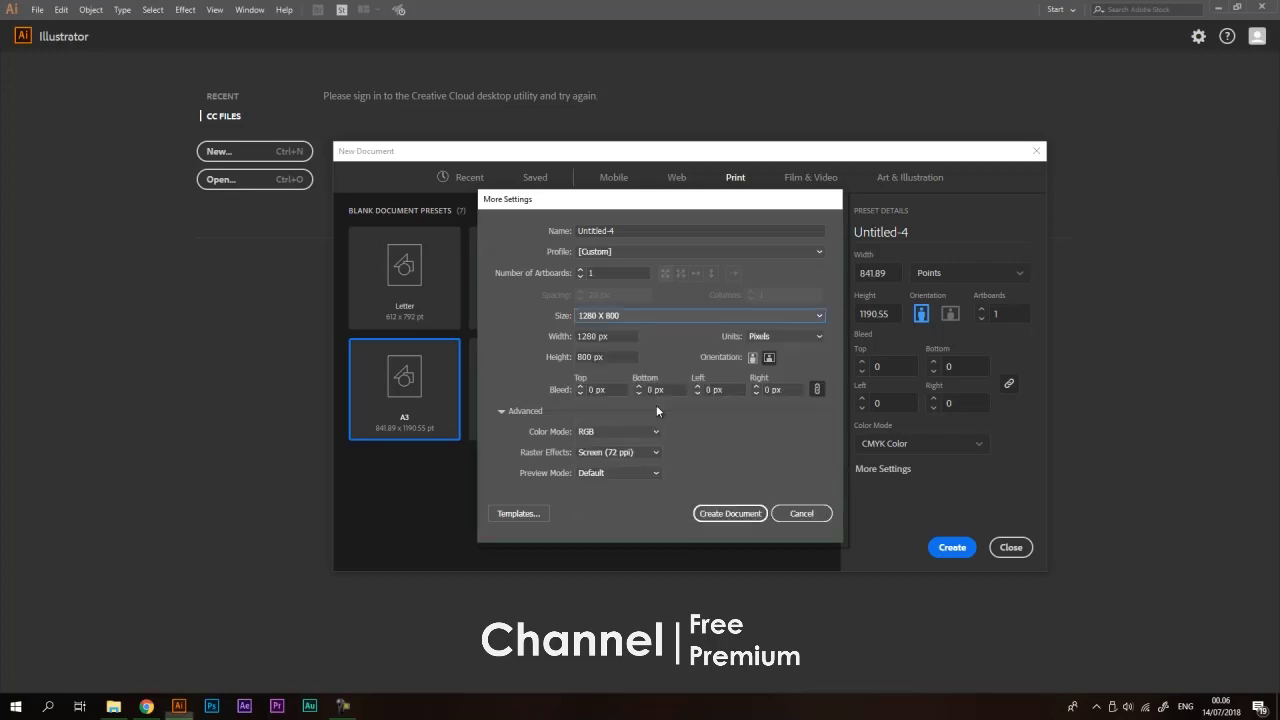
{"action": "left_click", "coordinate": [657, 316]}
{"action": "left_click", "coordinate": [535, 328]}
- Set a custom artboard size with a width of 500 px and a height of 500 px
{"action": "left_click", "coordinate": [617, 337]}
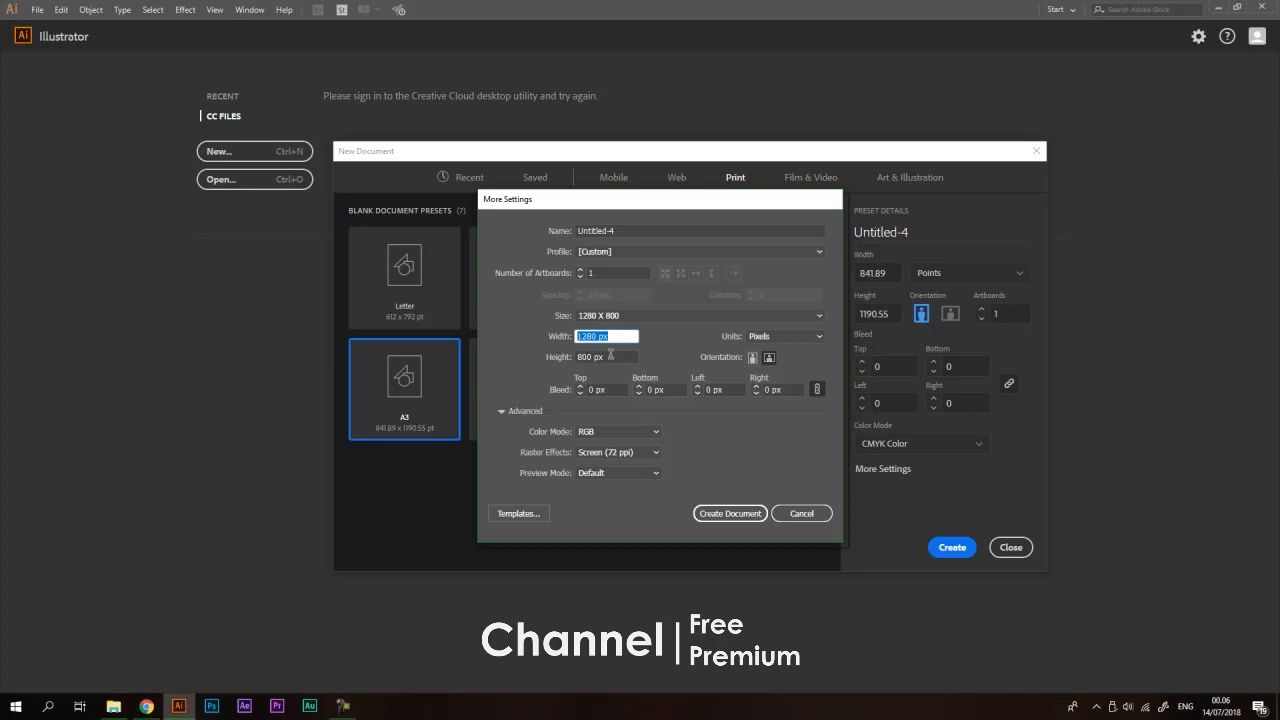
{"action": "type", "text": "500"}
{"action": "key", "text": "Tab"}
{"action": "type", "text": "500"}
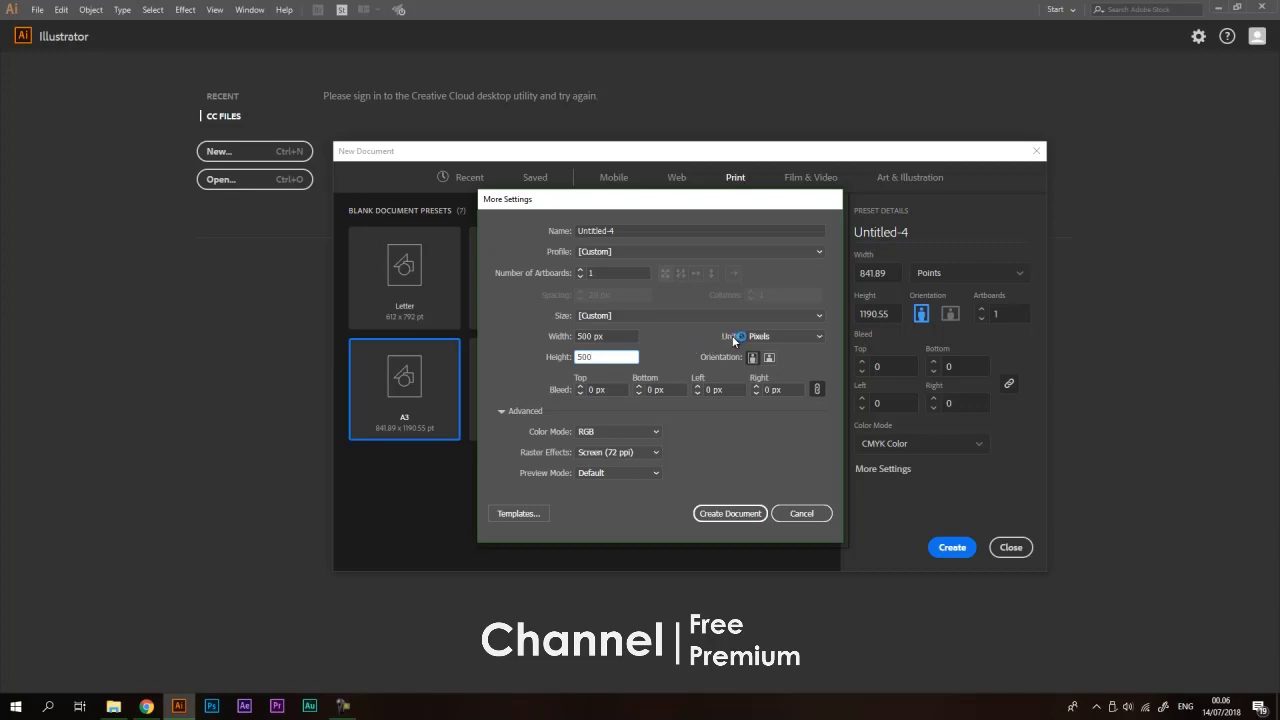
- Try centimeters and inches as the document units and settle on points
{"action": "left_click", "coordinate": [770, 336]}
{"action": "left_click", "coordinate": [785, 410]}
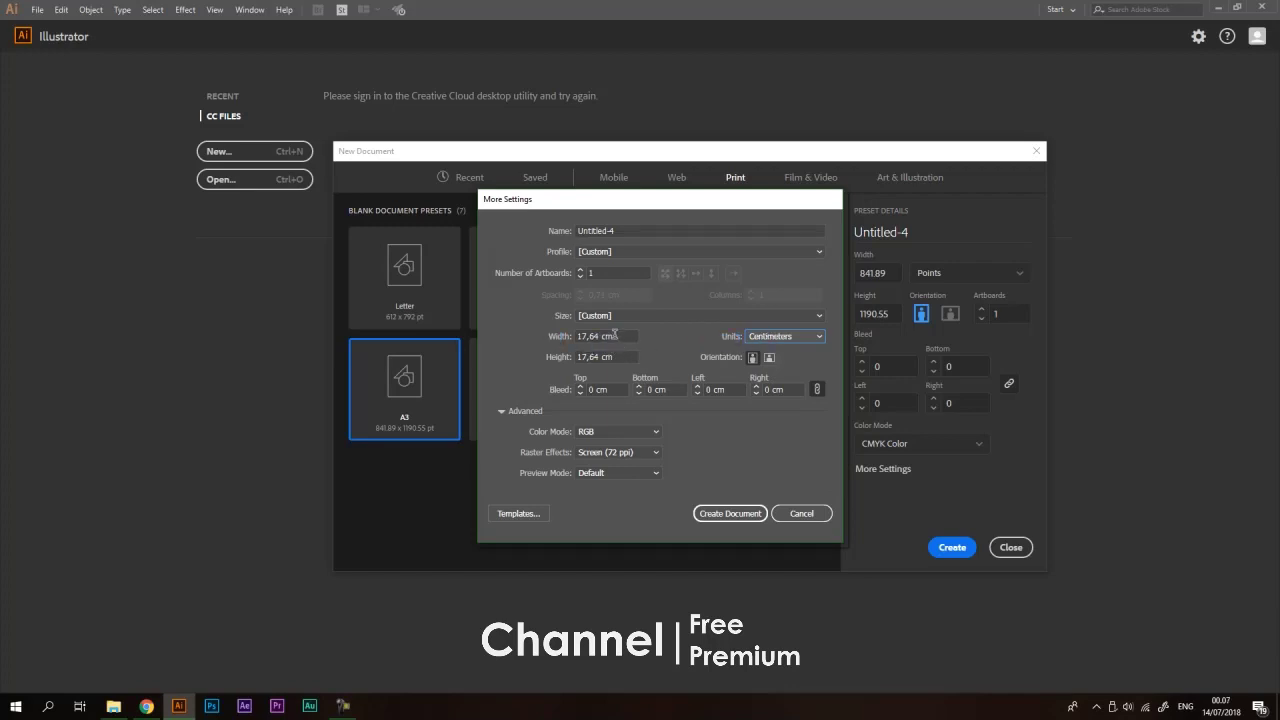
{"action": "left_click", "coordinate": [778, 336]}
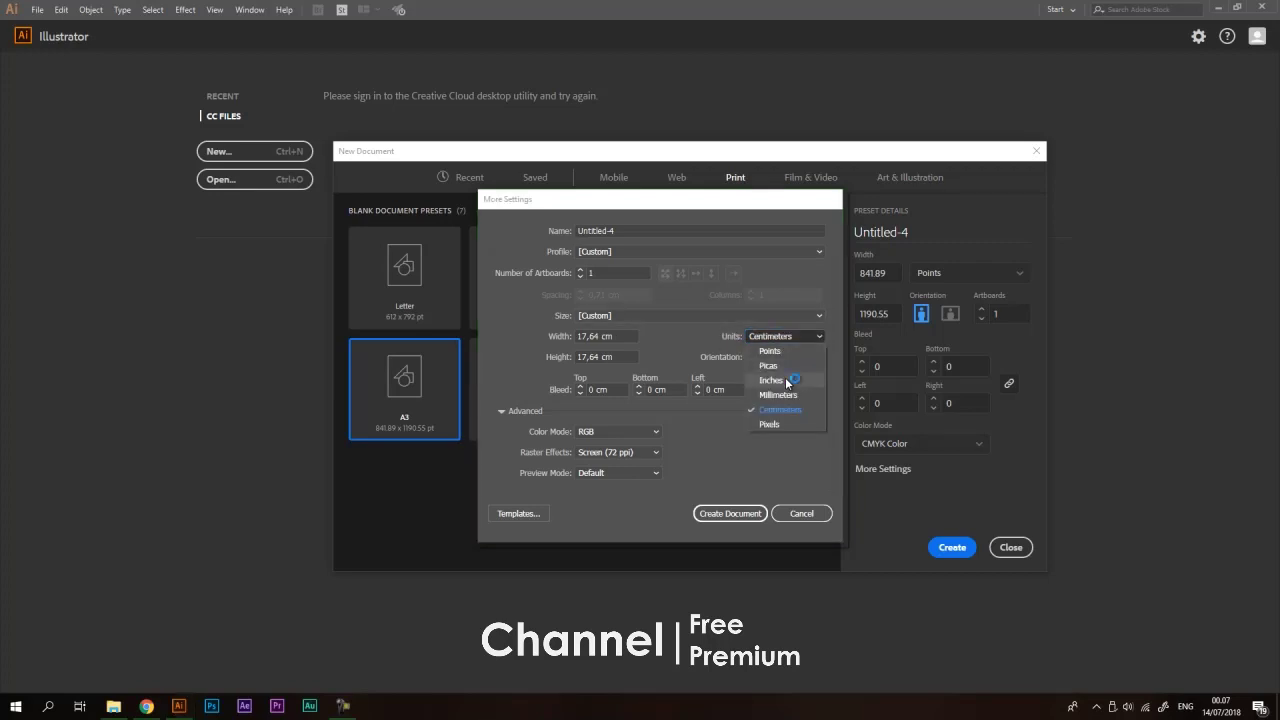
{"action": "left_click", "coordinate": [785, 384]}
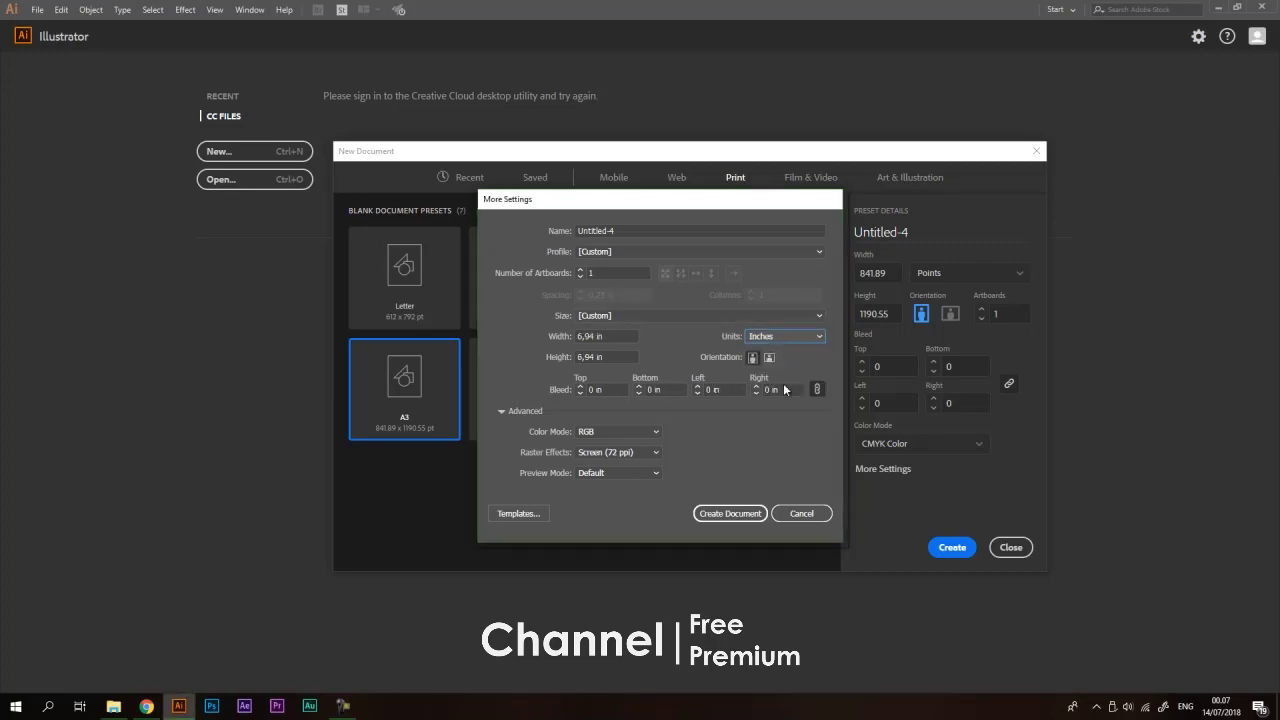
{"action": "left_click", "coordinate": [606, 355]}
{"action": "left_click", "coordinate": [800, 336]}
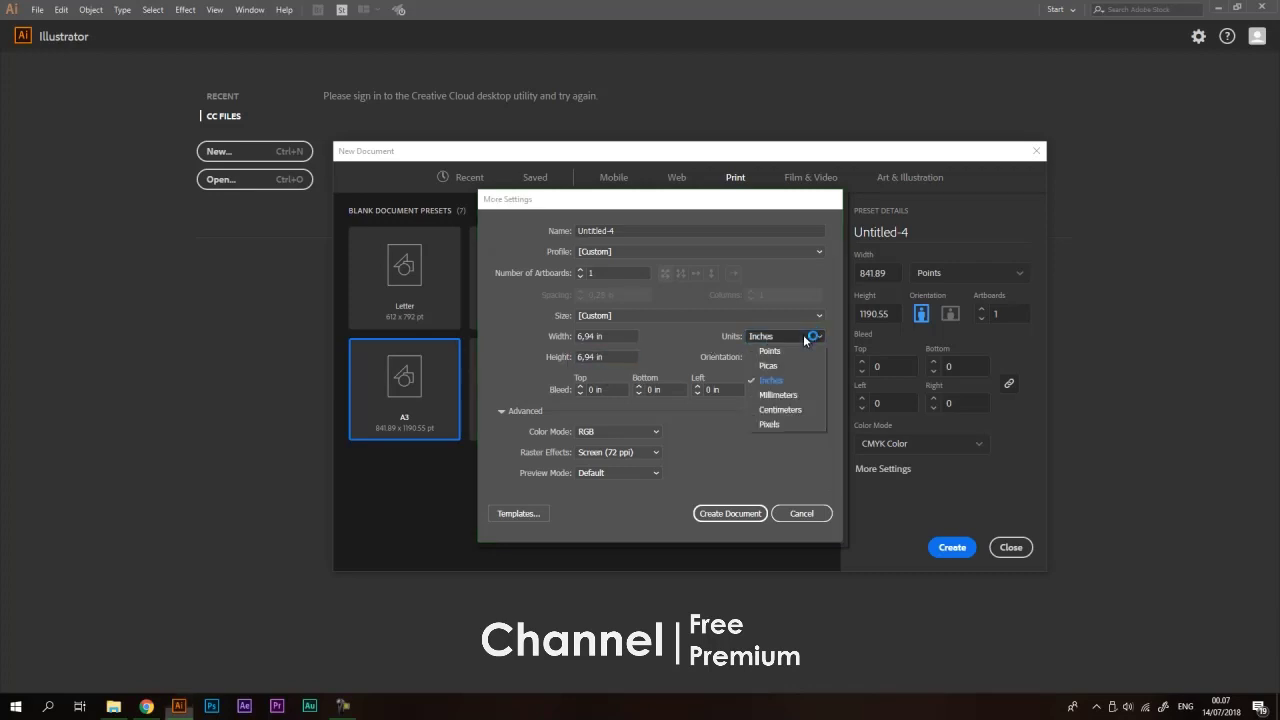
{"action": "left_click", "coordinate": [785, 351]}
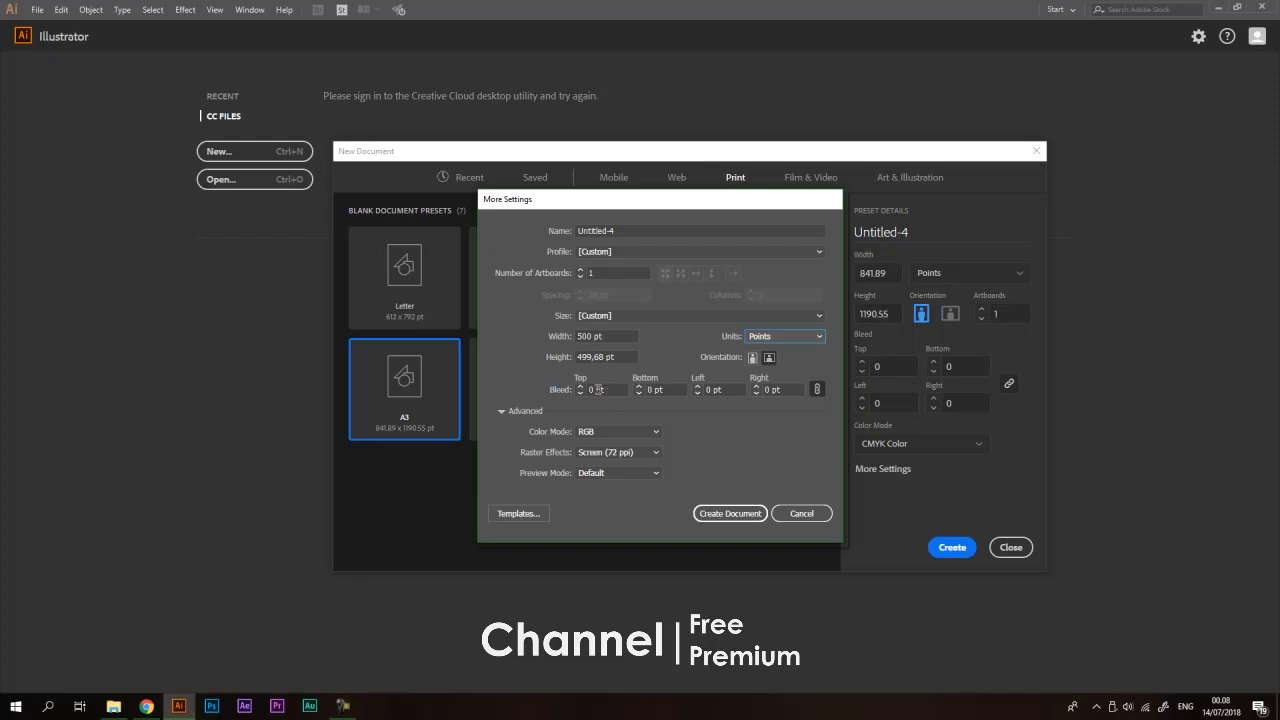
- Set the new document's color mode to CMYK
{"action": "left_click", "coordinate": [630, 432]}
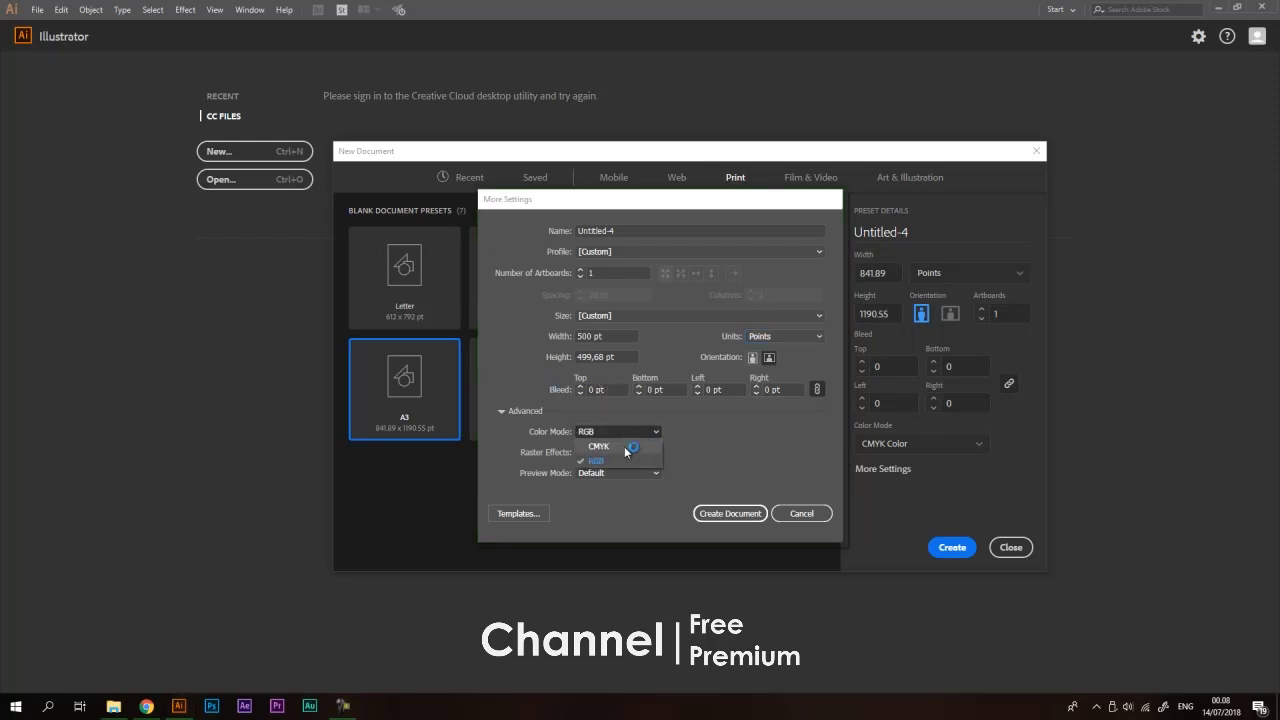
{"action": "left_click", "coordinate": [606, 461]}
{"action": "left_click", "coordinate": [624, 436]}
{"action": "left_click", "coordinate": [691, 435]}
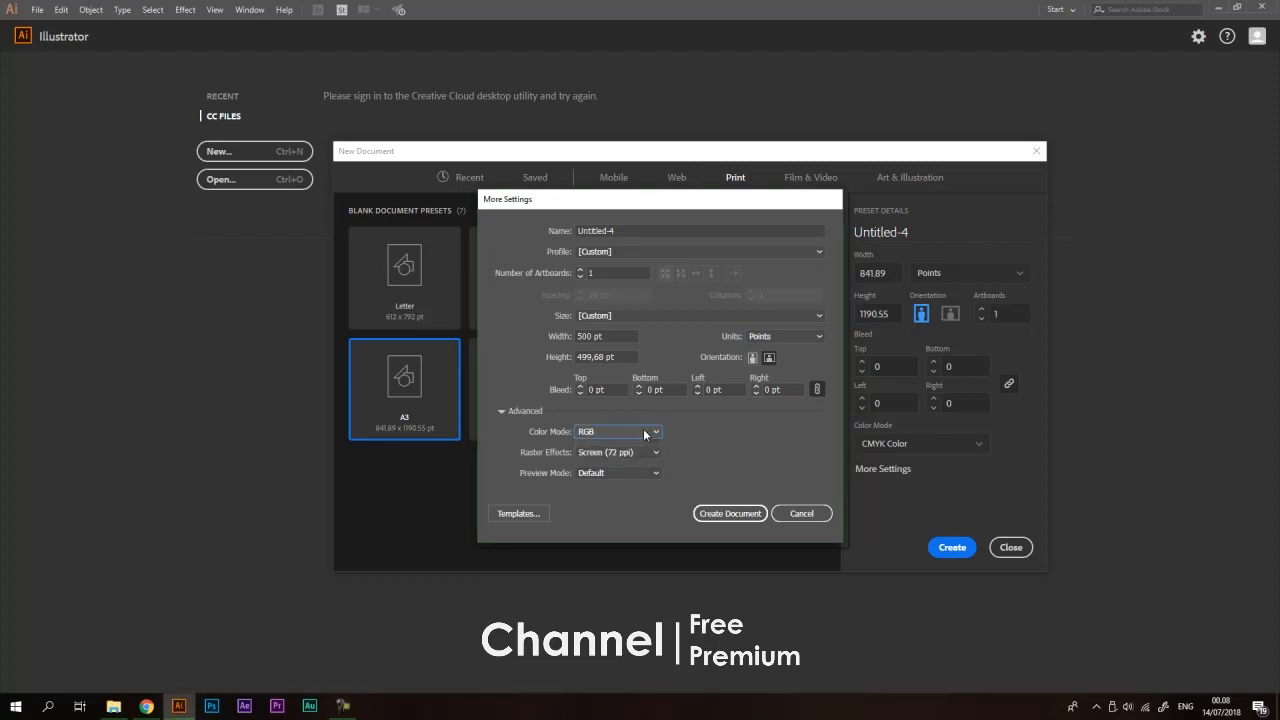
{"action": "left_click", "coordinate": [644, 432]}
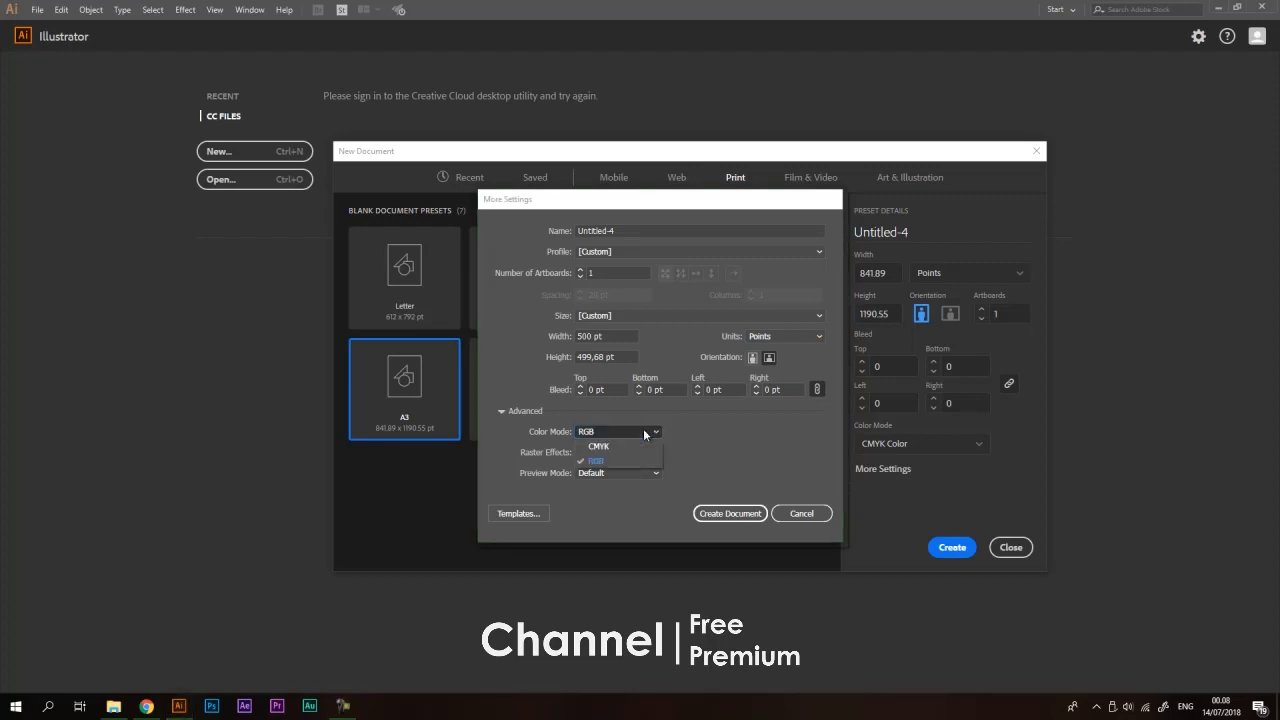
{"action": "left_click", "coordinate": [703, 426]}
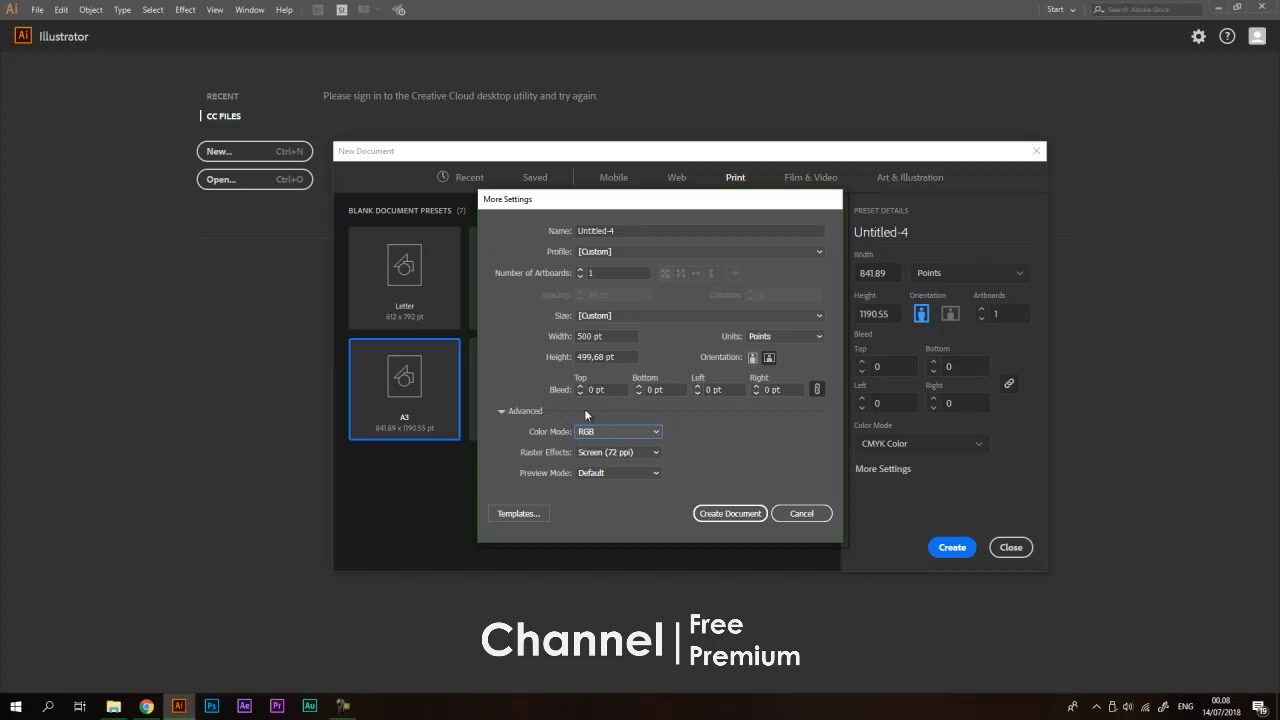
{"action": "left_click", "coordinate": [640, 432]}
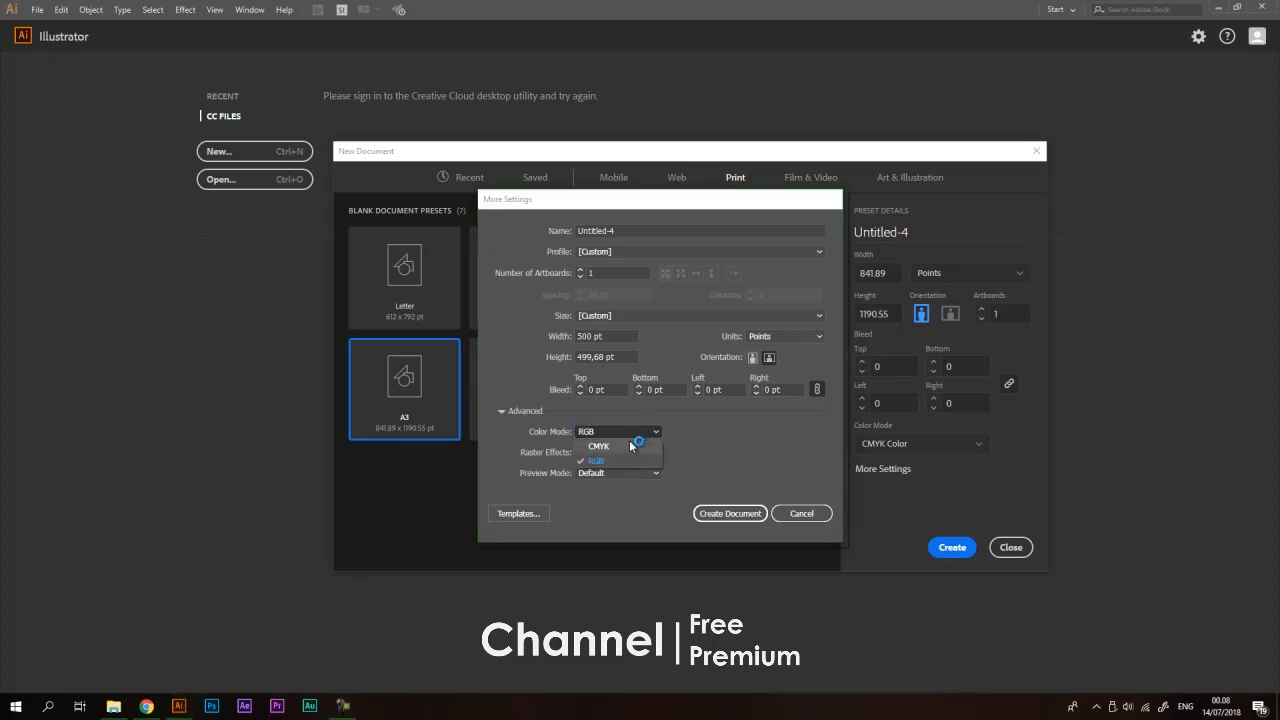
{"action": "left_click", "coordinate": [631, 446]}
{"action": "mouse_move", "coordinate": [677, 434]}
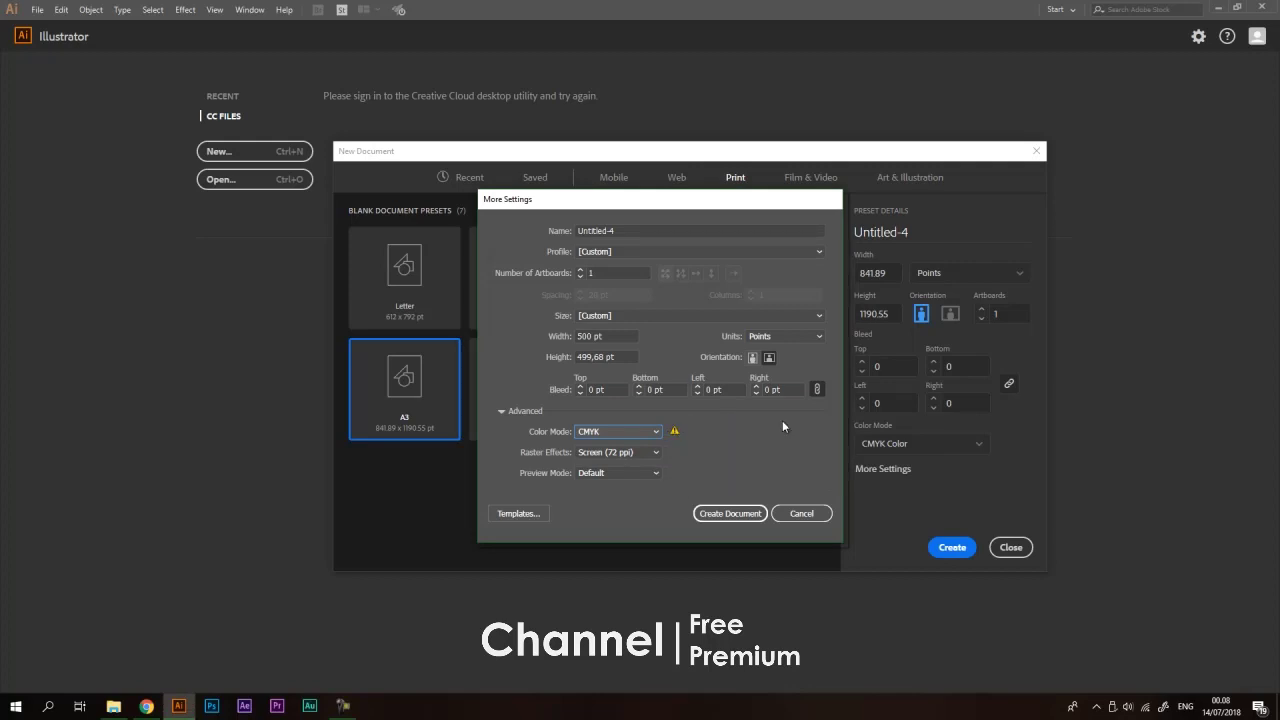
- Set the new document's raster effects resolution to High (300 ppi)
{"action": "left_click", "coordinate": [614, 453]}
{"action": "left_click", "coordinate": [632, 468]}
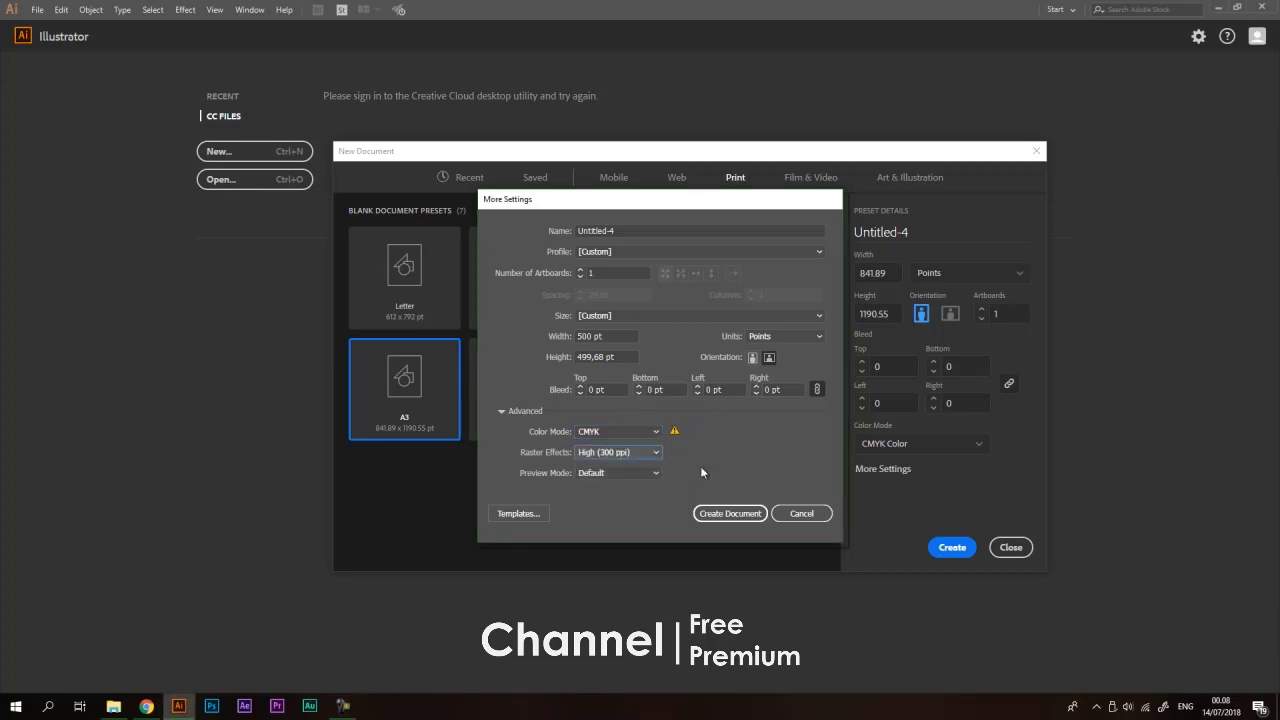
{"action": "left_click", "coordinate": [630, 454]}
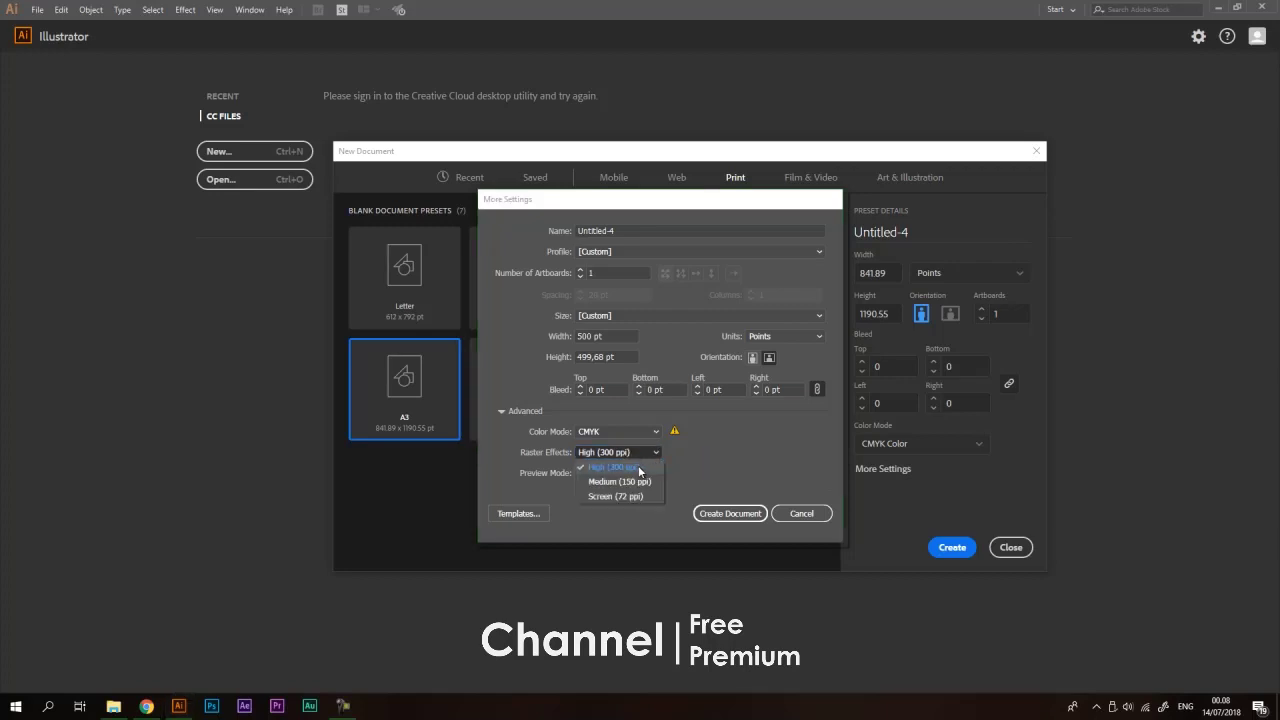
{"action": "left_click", "coordinate": [708, 445]}
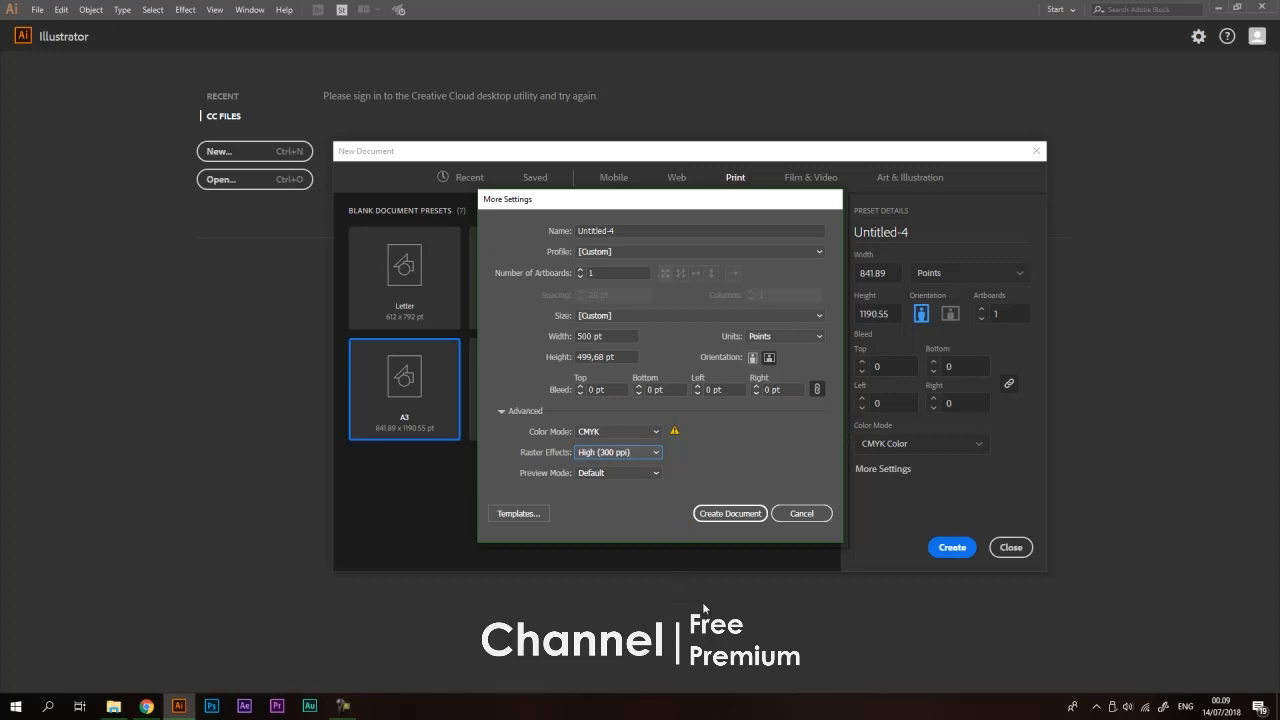
{"action": "left_click", "coordinate": [640, 453]}
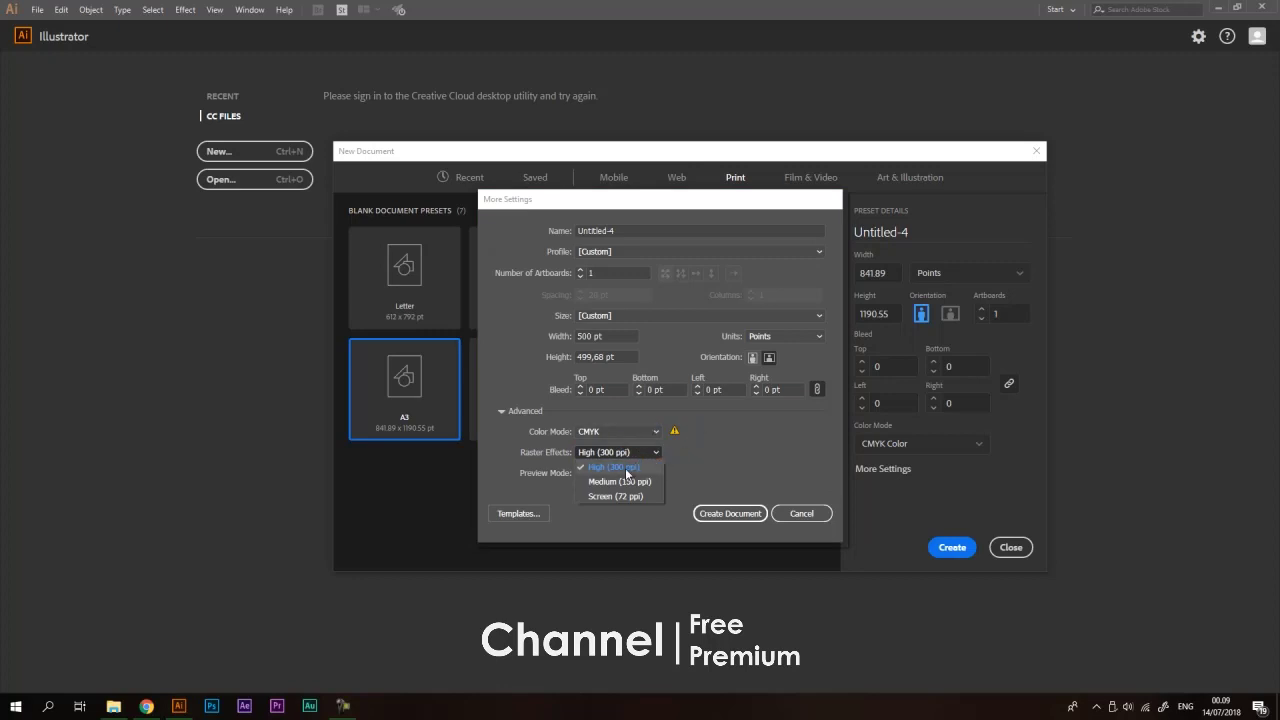
{"action": "left_click", "coordinate": [614, 467]}
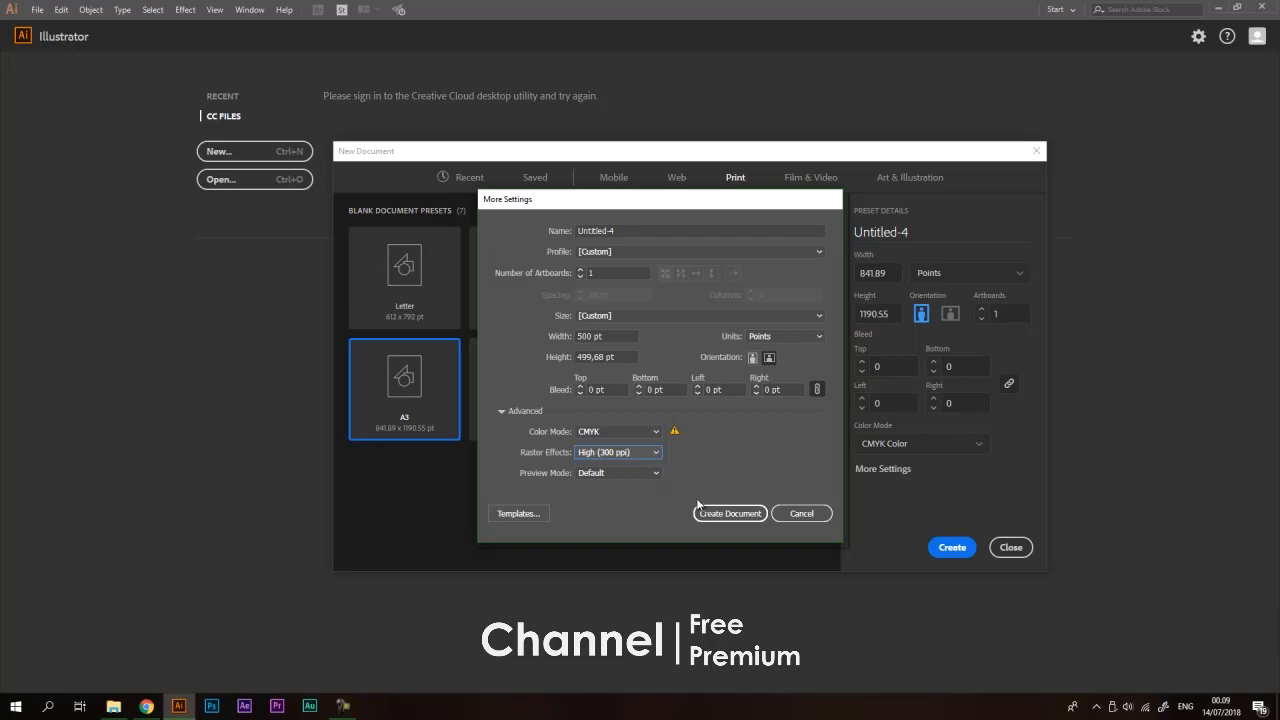
- Keep the preview mode at Default and create the document from these settings
{"action": "left_click", "coordinate": [656, 473]}
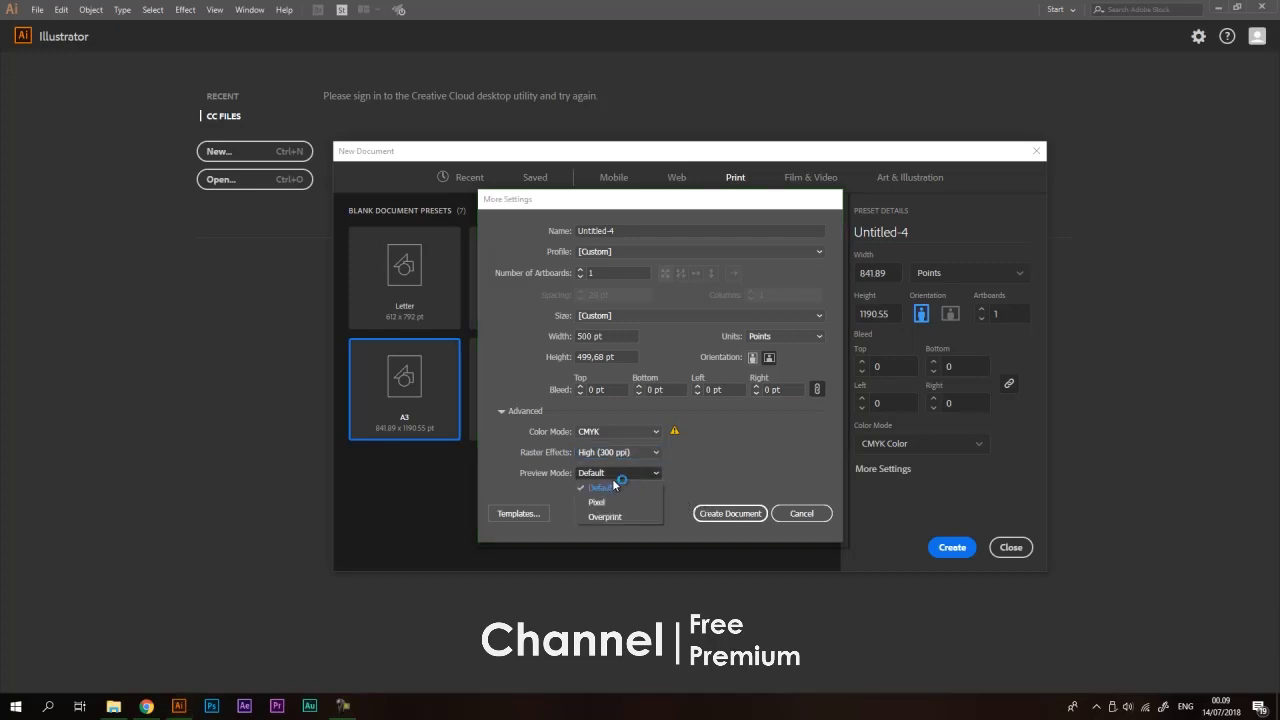
{"action": "left_click", "coordinate": [657, 473]}
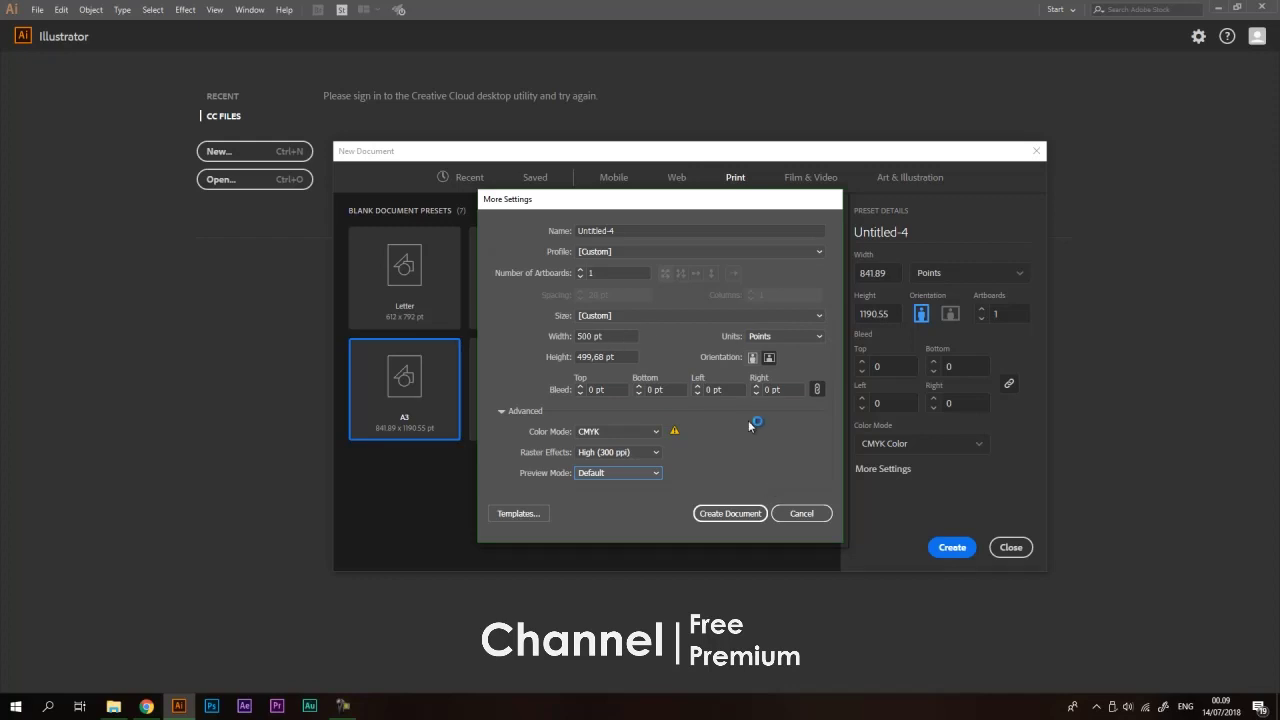
{"action": "left_click", "coordinate": [736, 514]}
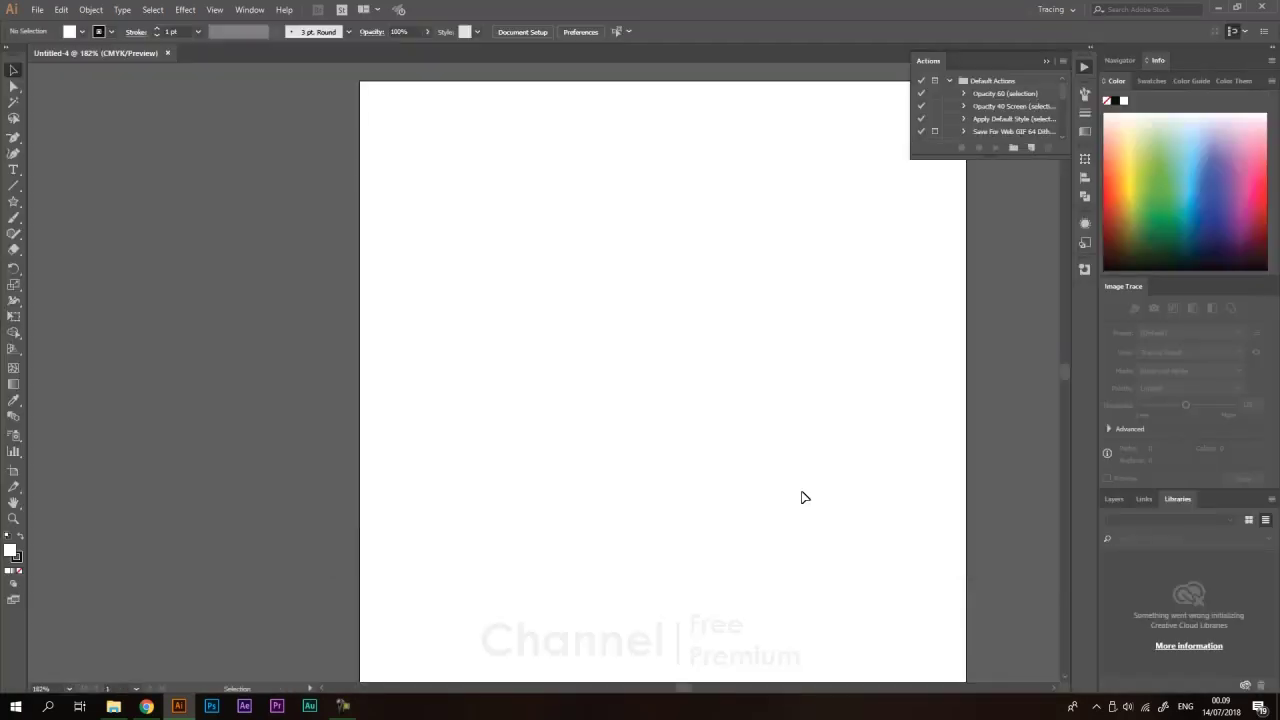
{"action": "scroll", "coordinate": [657, 342], "scroll_direction": "down", "scroll_amount": 1}
{"action": "left_click_drag", "start_coordinate": [726, 307], "coordinate": [640, 306]}
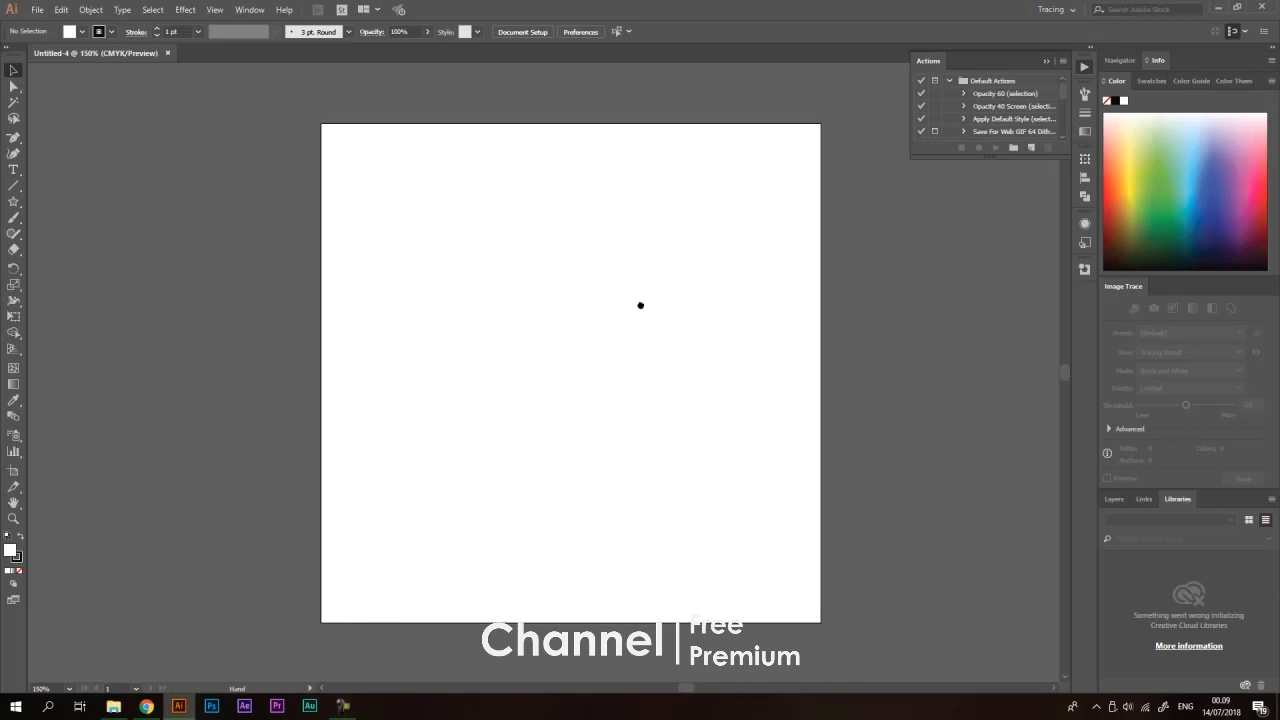